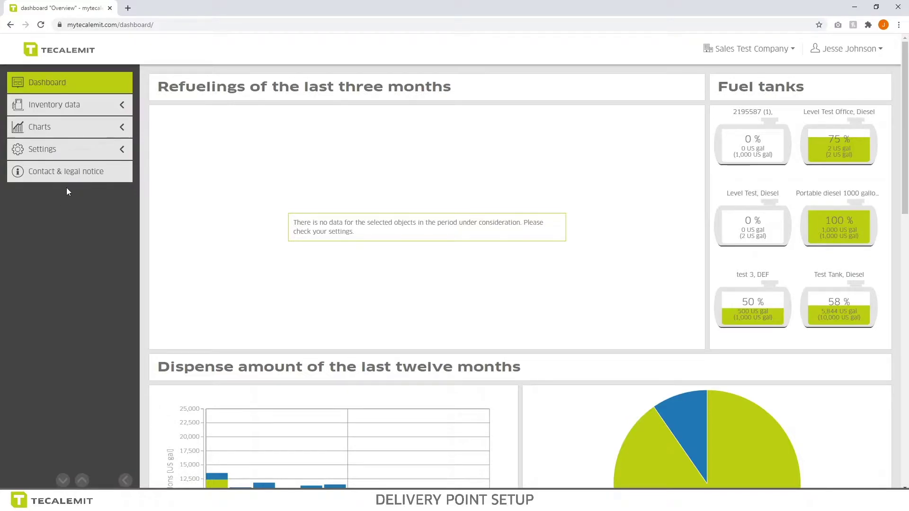
Open the Products list under Inventory data
click(66, 108)
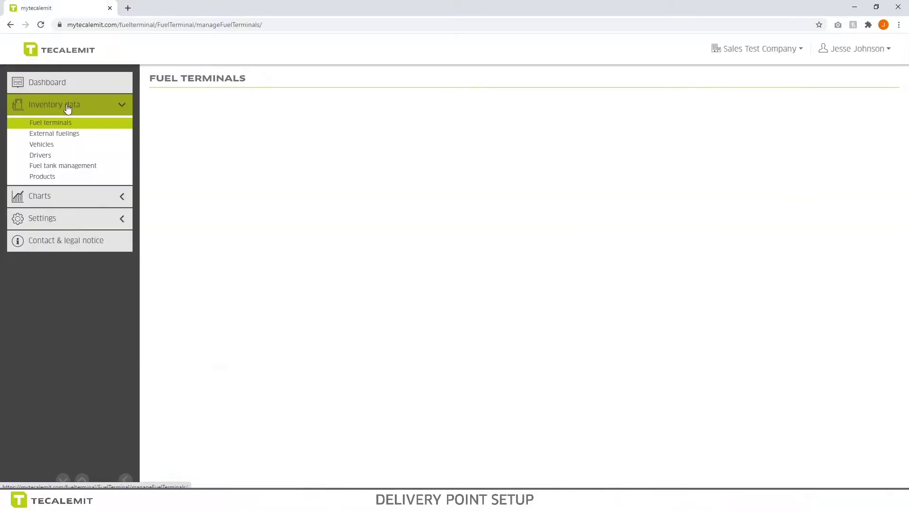
click(45, 181)
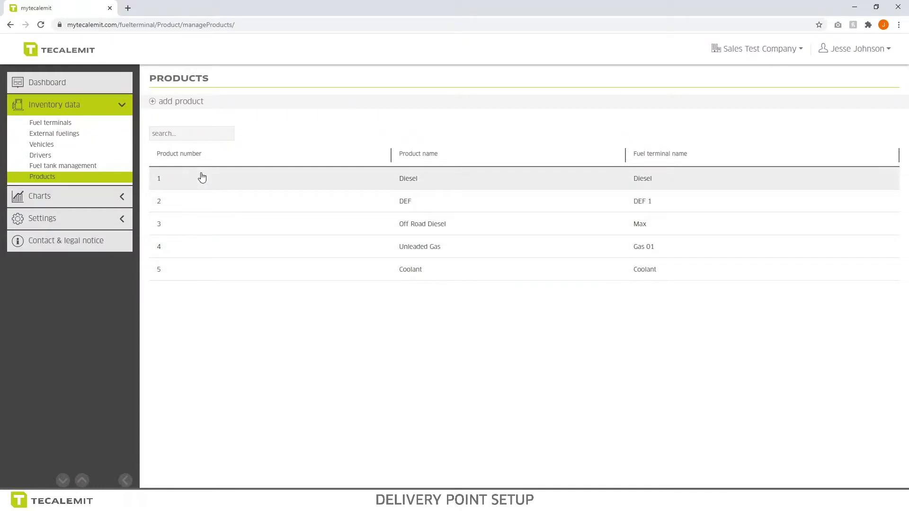
Create the product '10w30 Oil' with fuel terminal name 'Oil Bay' and save it
click(179, 105)
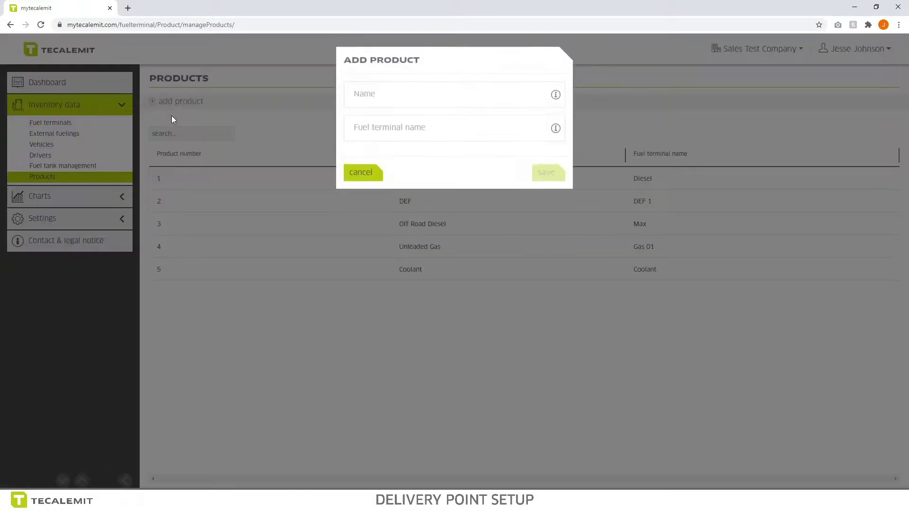
click(371, 93)
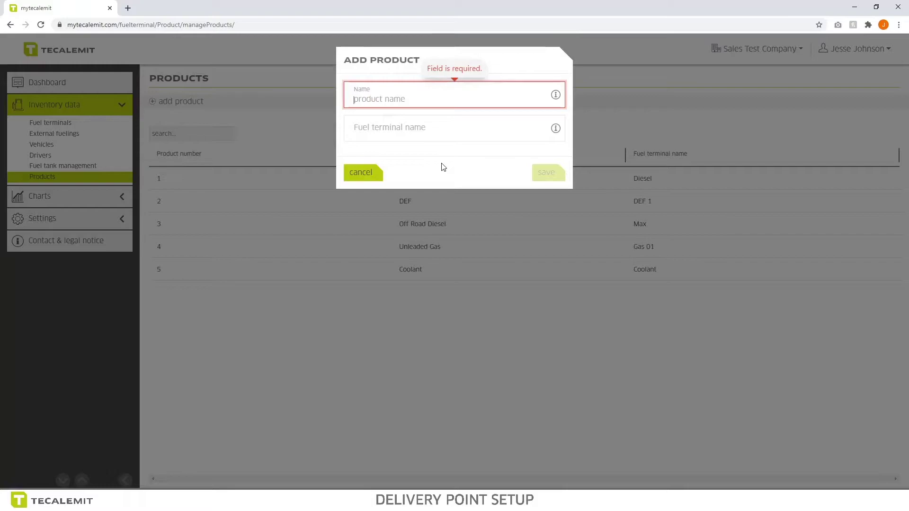
text(10w)
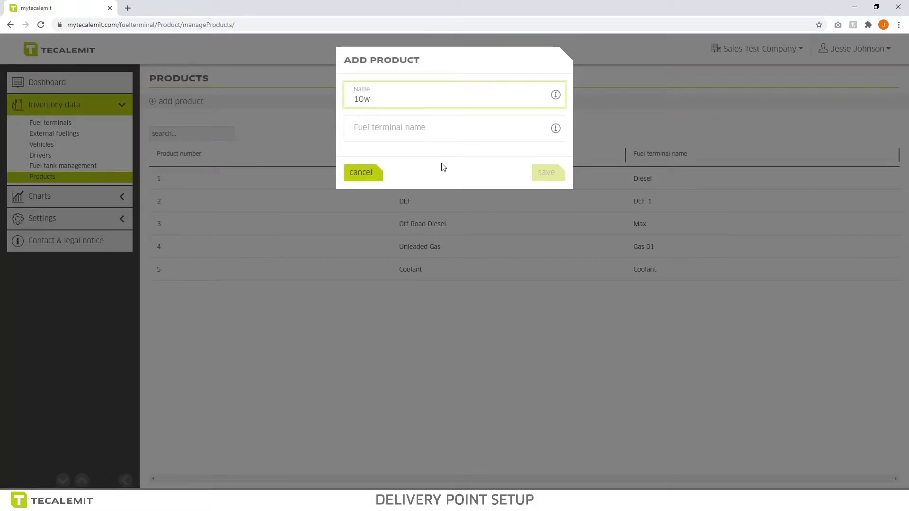
text(30 Oil)
key(Tab)
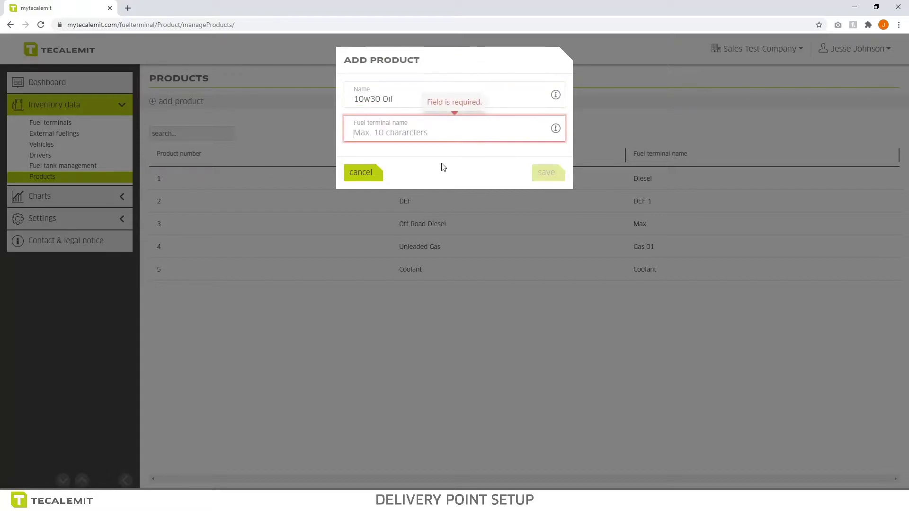
text(Oil Bay)
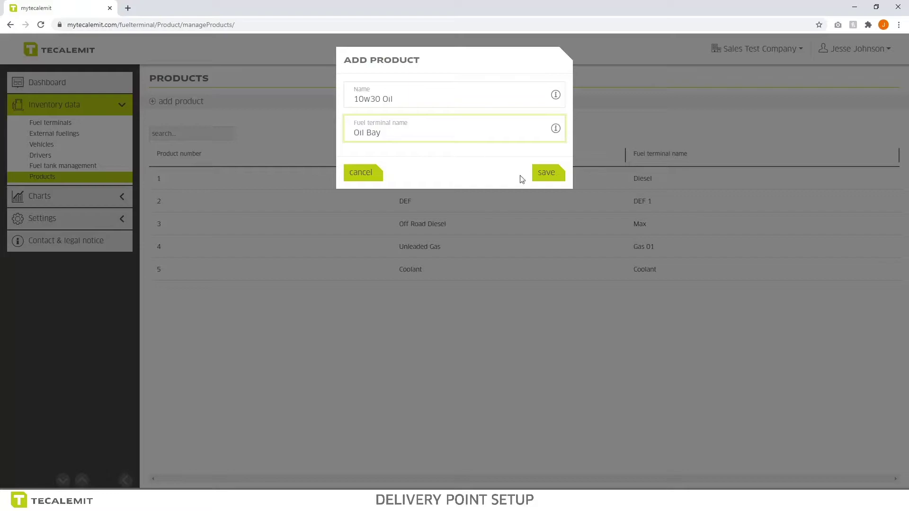
click(547, 173)
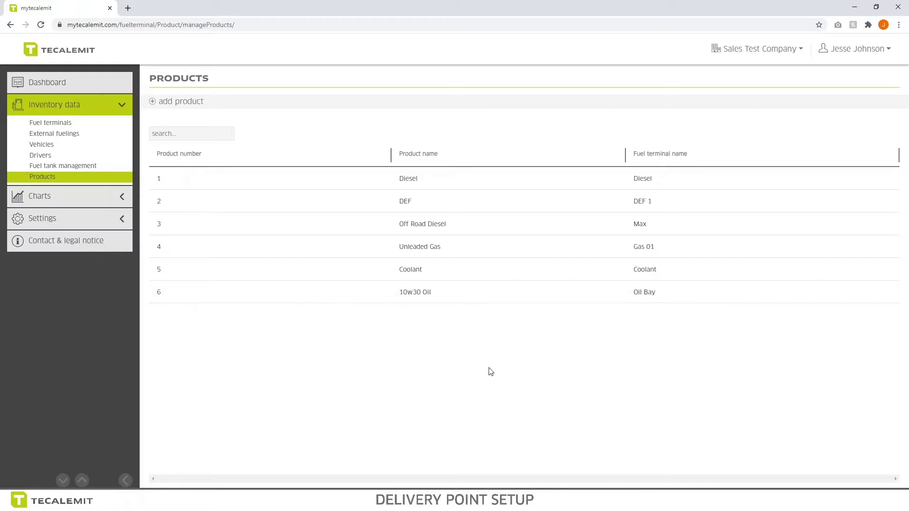
Open terminal Test Box 2 from the Fuel terminals list and show its delivery points
click(57, 125)
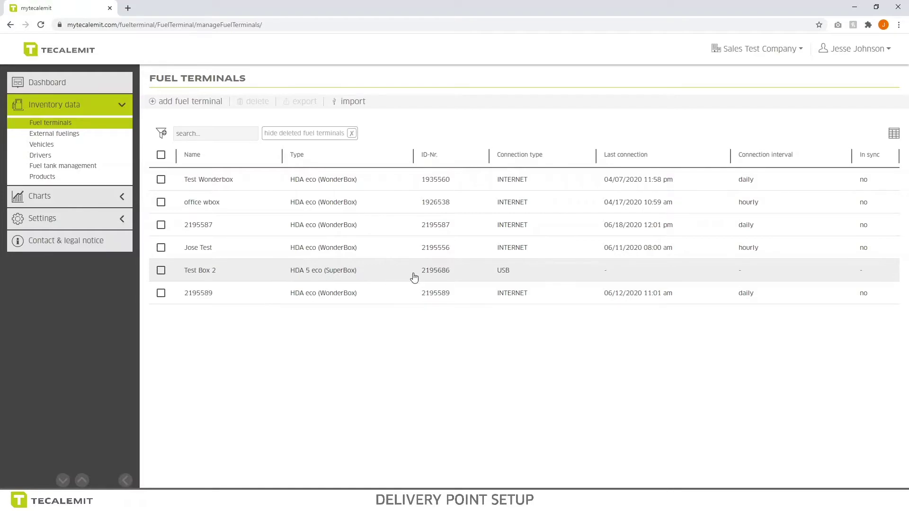
double_click(459, 273)
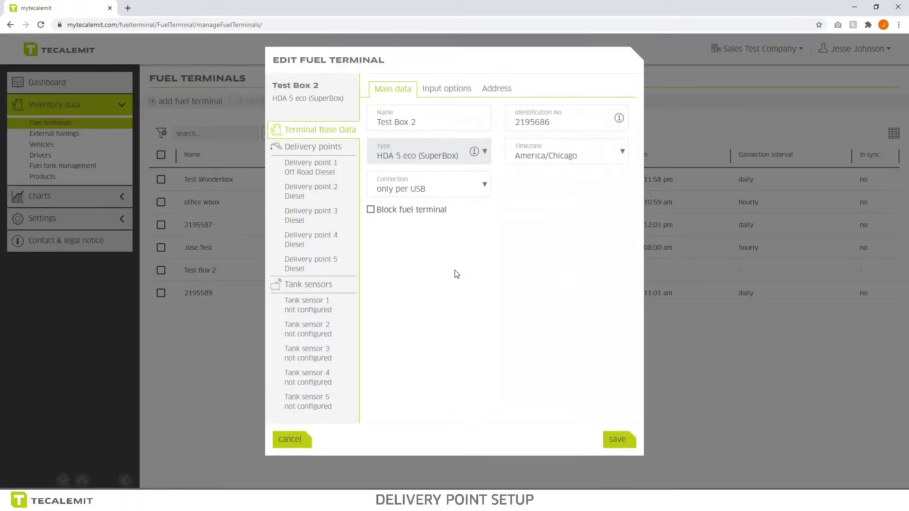
click(312, 147)
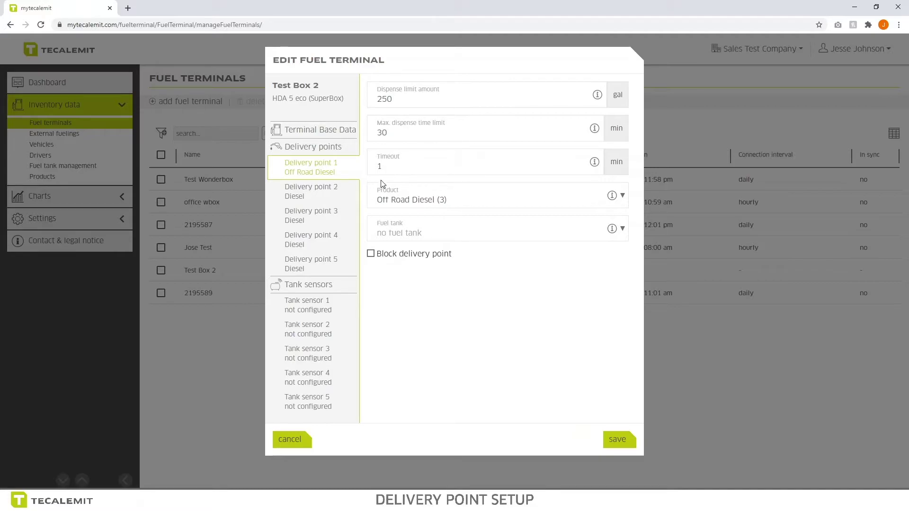
Assign '10w30 Oil (6)' to delivery point 1 and review its 250 gal, 30 min, 1 min limits
click(623, 196)
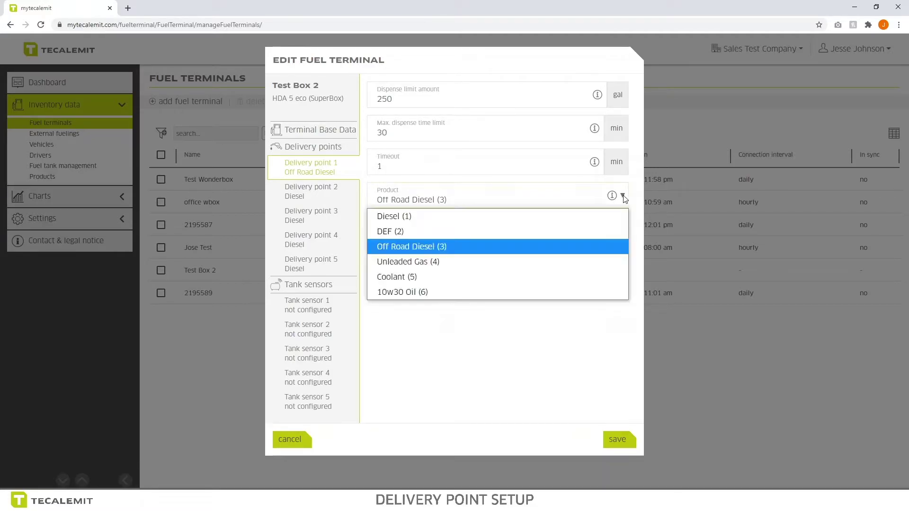
click(418, 293)
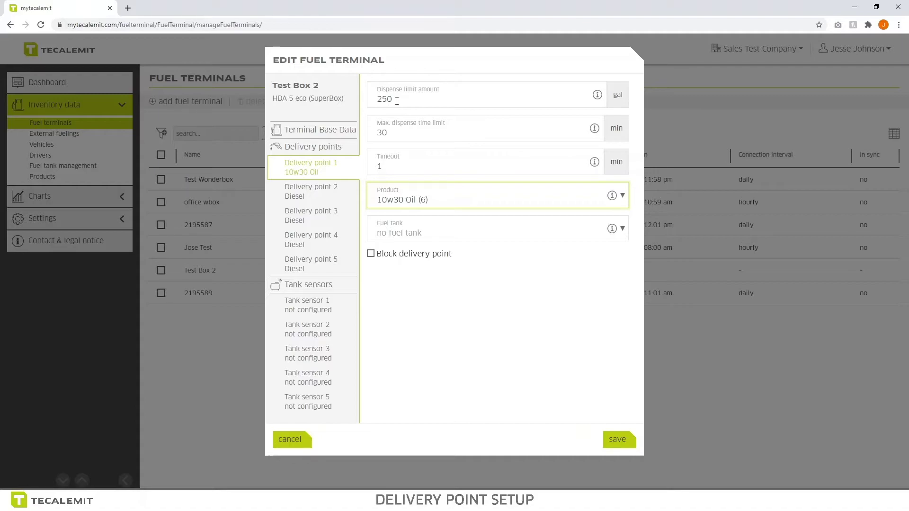
double_click(397, 101)
click(404, 134)
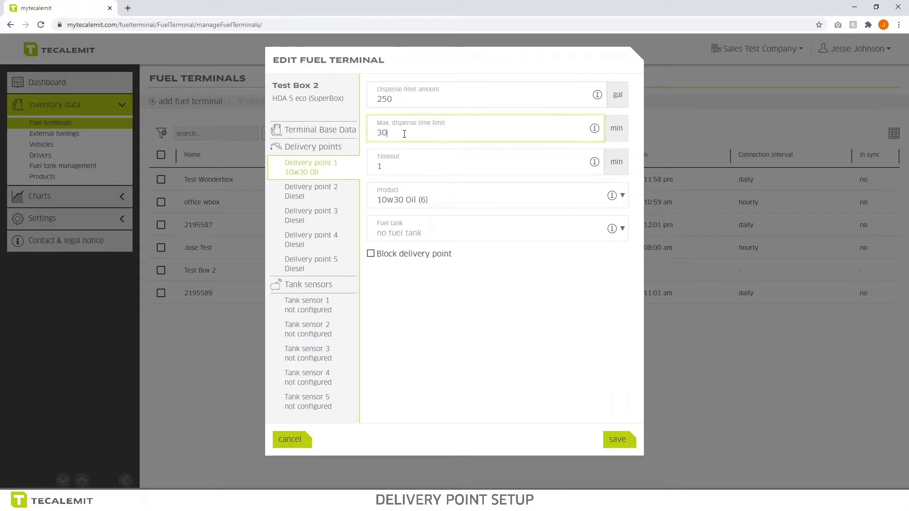
double_click(380, 133)
click(406, 135)
click(397, 169)
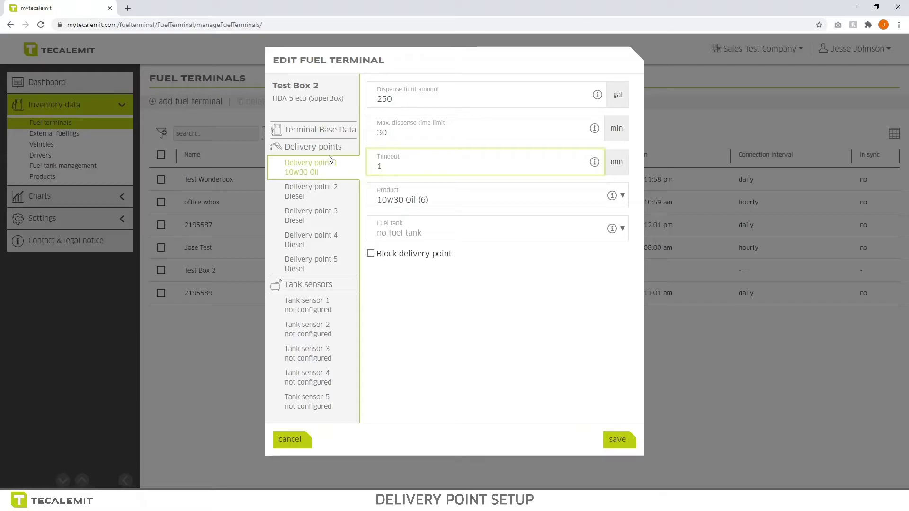
Change delivery point 1's dispense limit to 10 gal and time limit to 5 min
drag(409, 106, 367, 98)
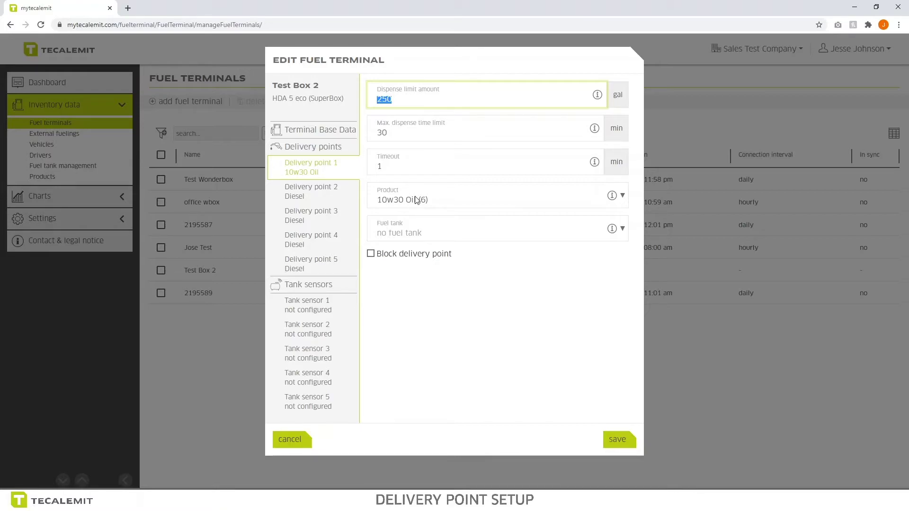
text(10)
drag(413, 135, 377, 136)
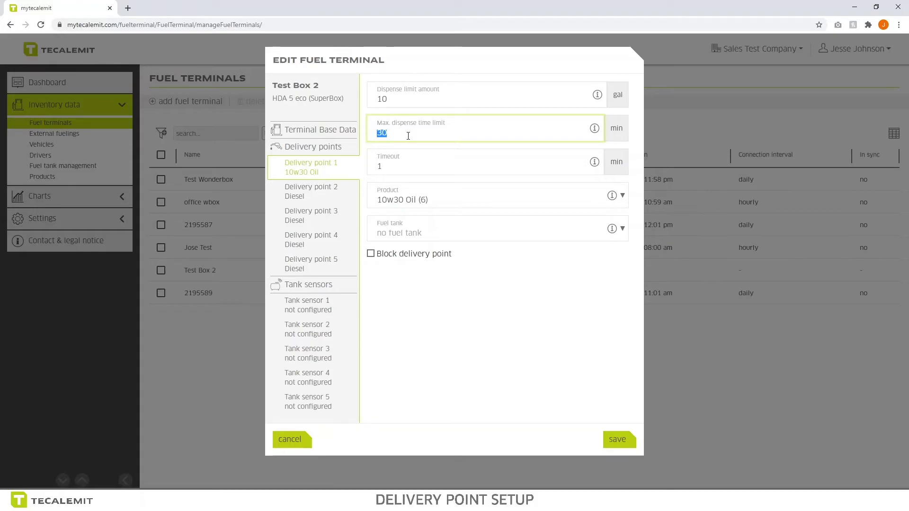
text(5)
click(396, 170)
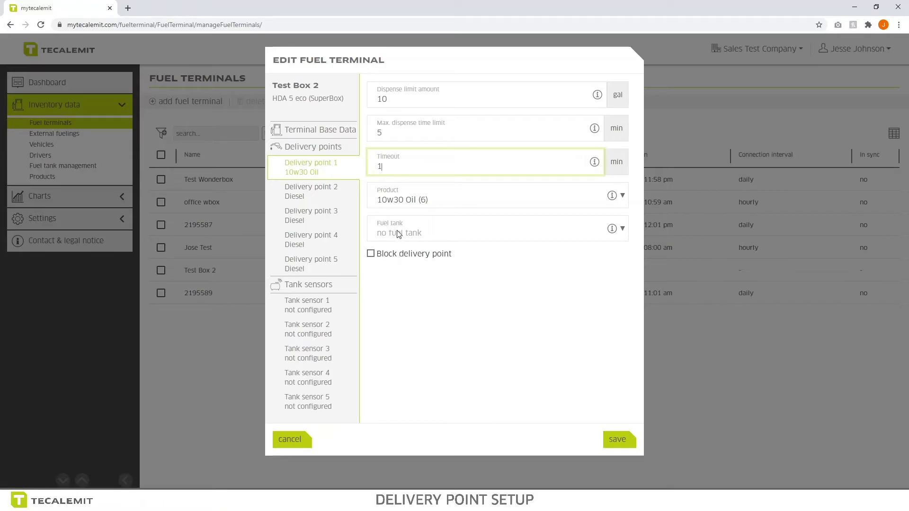
Leave the fuel tank as 'no fuel tank' and save Test Box 2's delivery point
click(434, 233)
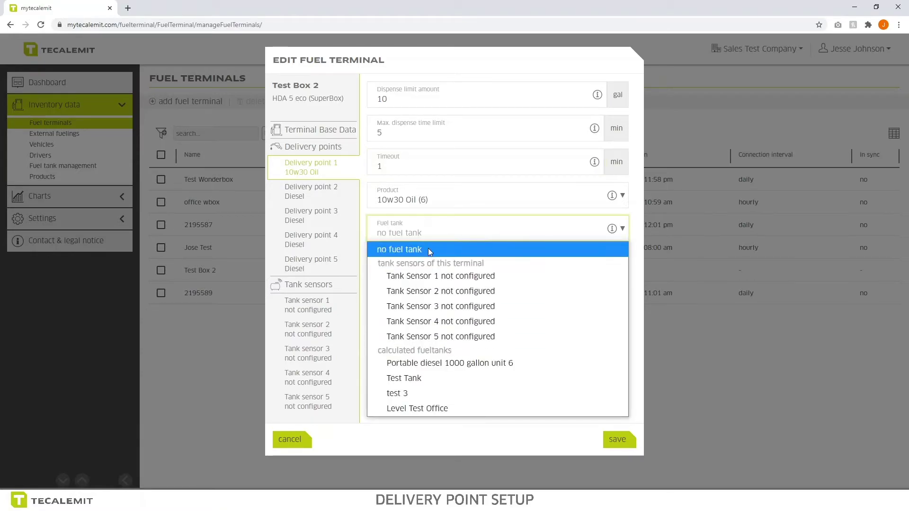
click(427, 249)
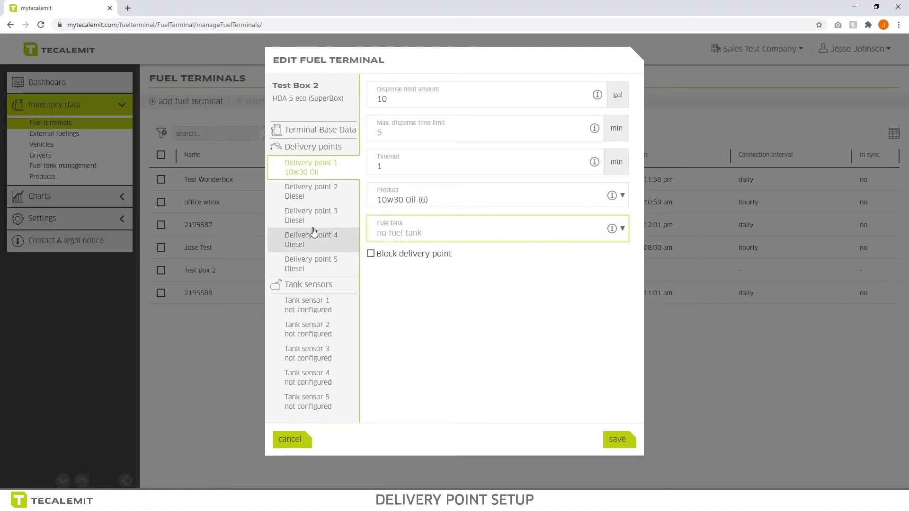
click(611, 439)
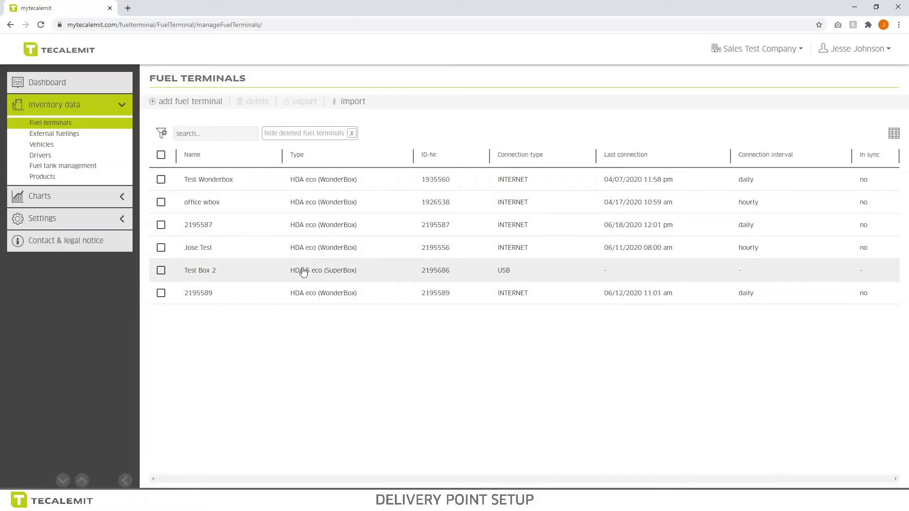
Reopen Test Box 2 and bring up delivery point 2's settings
click(388, 275)
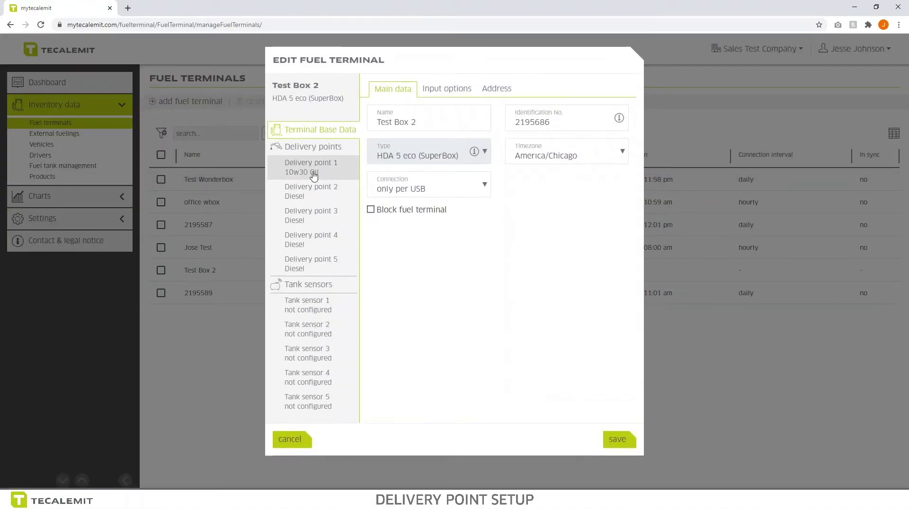
click(307, 175)
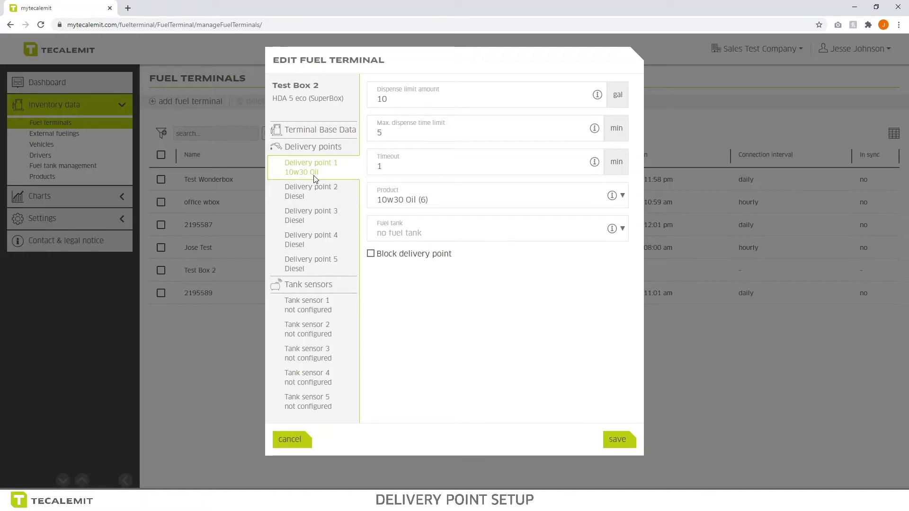
click(312, 192)
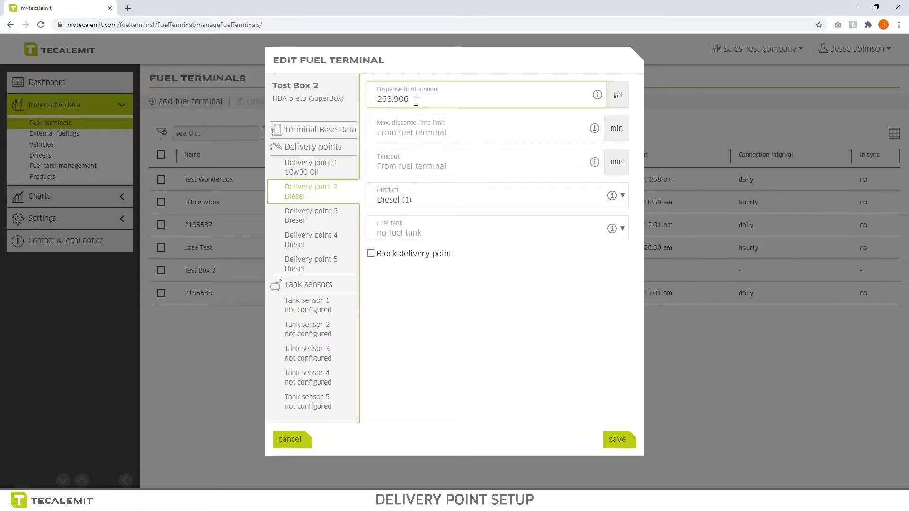
Enter 100 gal dispense limit, 20 min time limit and 1 min timeout
drag(421, 105, 377, 112)
text(100)
click(414, 133)
text(20)
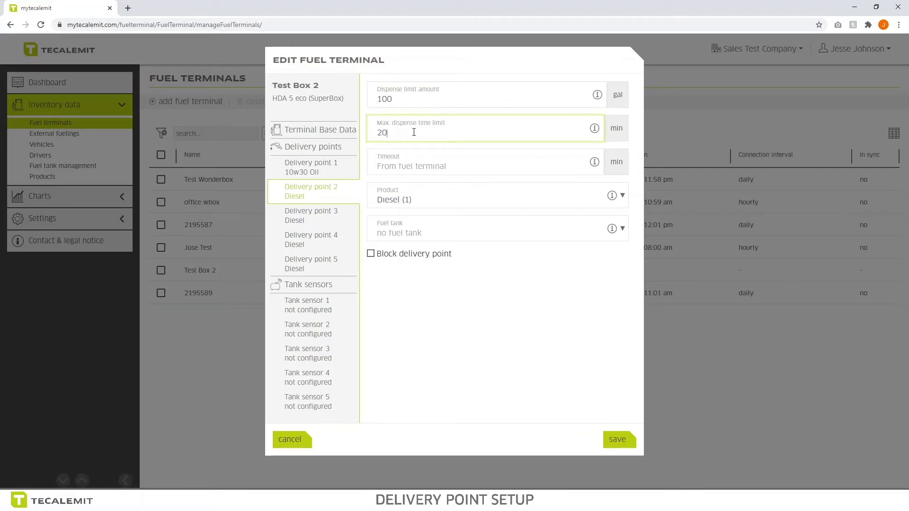
click(419, 167)
text(1)
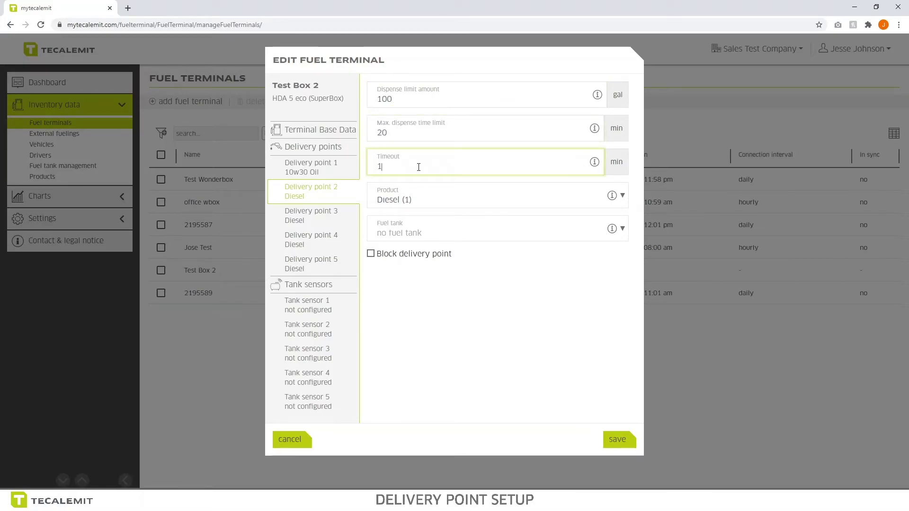
Set delivery point 3 to DEF (2) with 50 gal, 20 min and 1 min limits
click(324, 218)
click(488, 202)
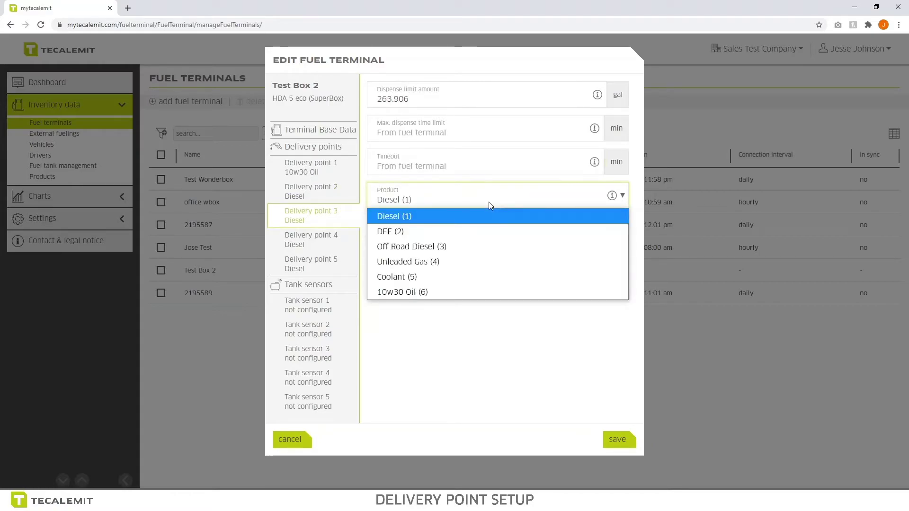
click(444, 238)
drag(433, 101, 363, 109)
text(50)
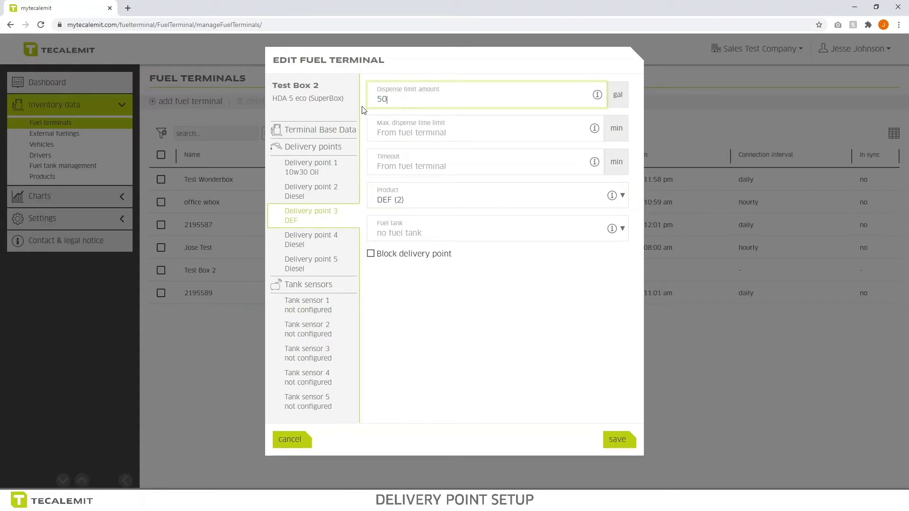
click(409, 138)
text(20)
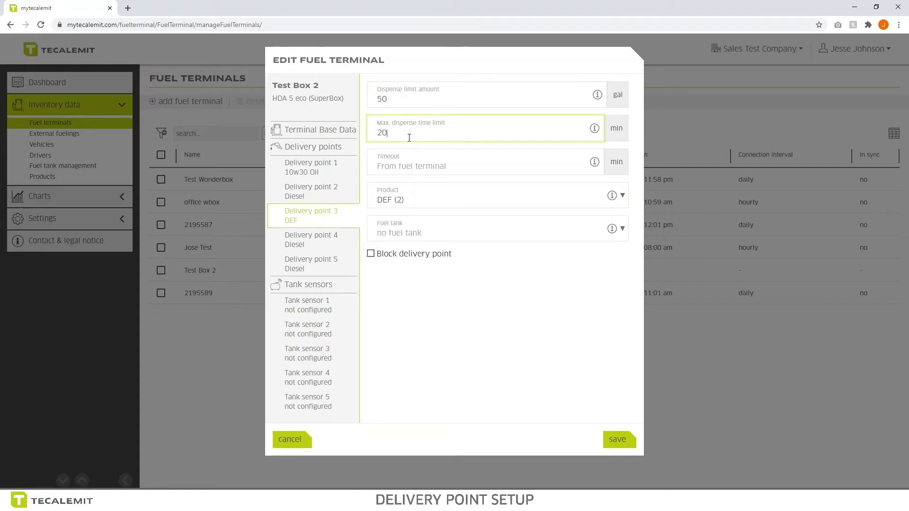
key(Tab)
text(1)
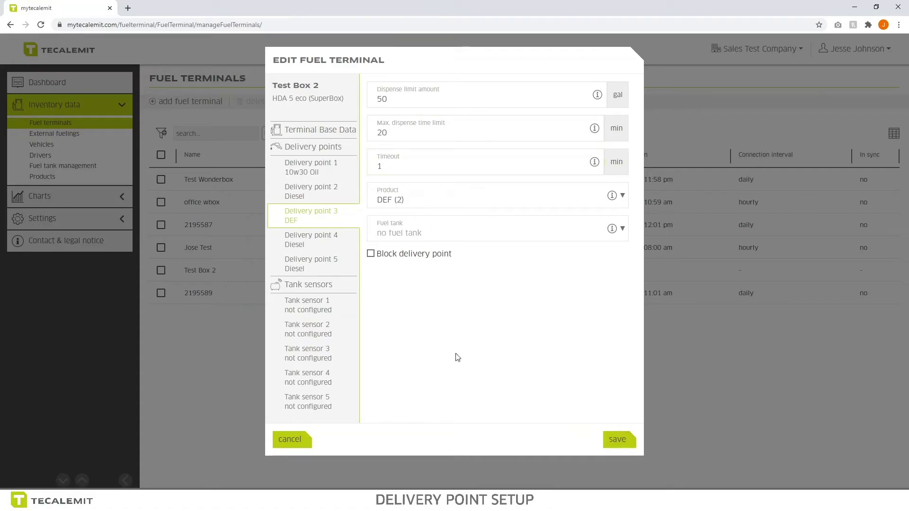
Keep Diesel (1) on delivery point 4 and save Test Box 2's delivery points
click(327, 243)
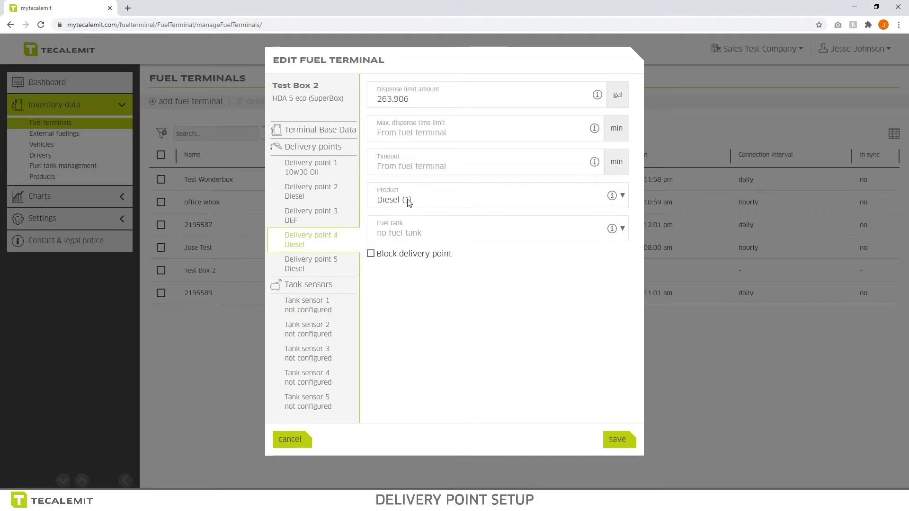
click(524, 202)
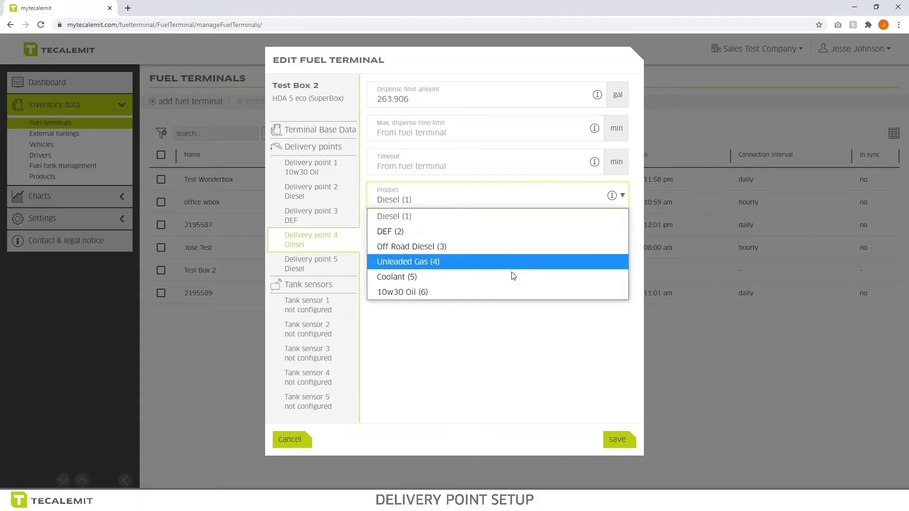
click(618, 439)
click(618, 437)
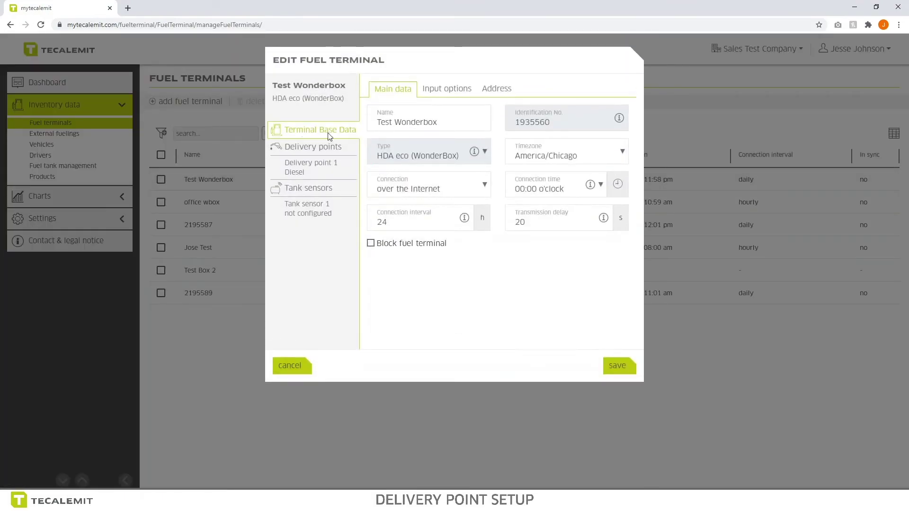
Give Test Wonderbox's delivery point 1 product DEF (2) and 'no fuel tank', then save
click(314, 148)
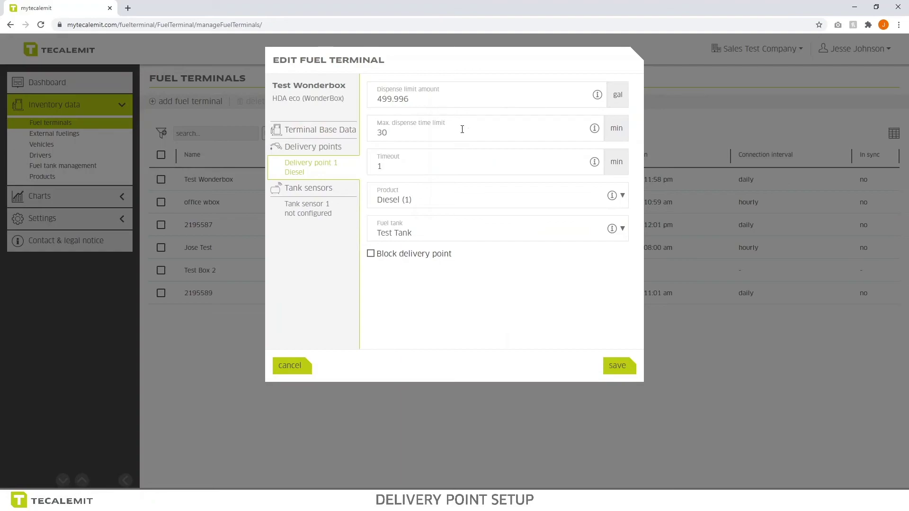
click(447, 209)
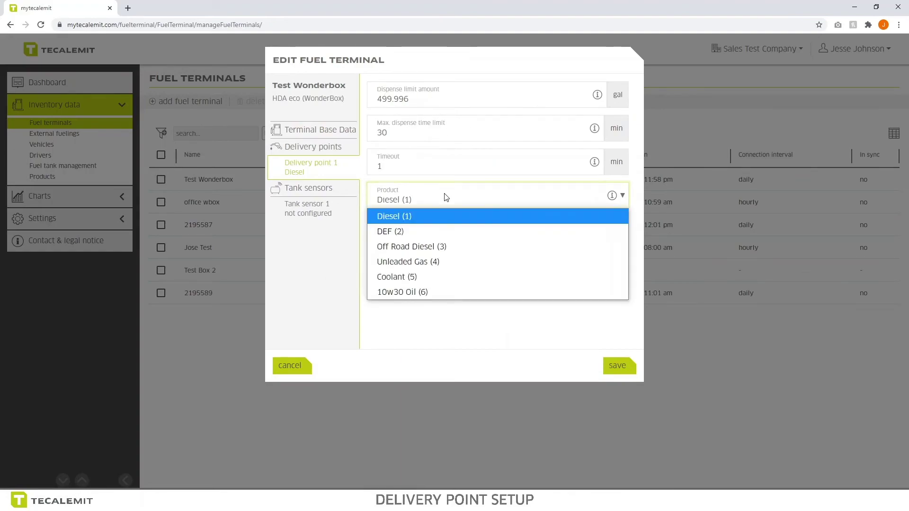
click(432, 231)
click(429, 230)
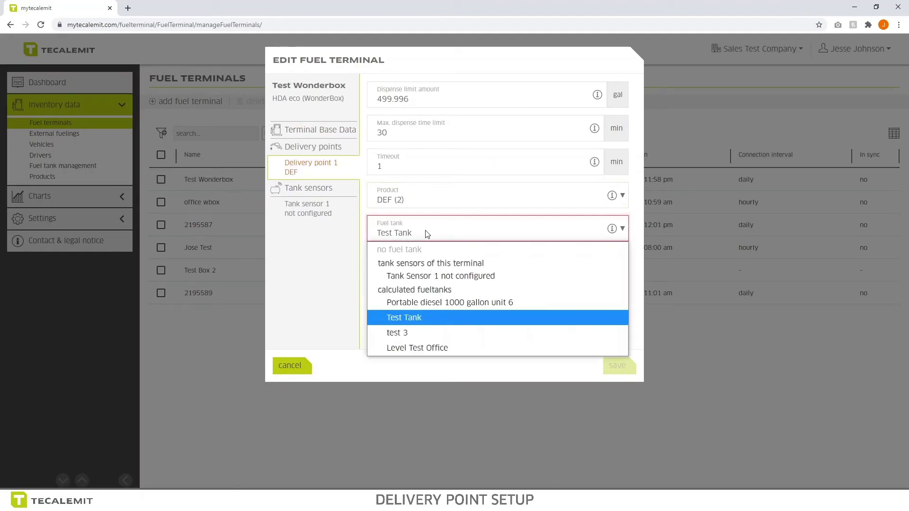
click(424, 248)
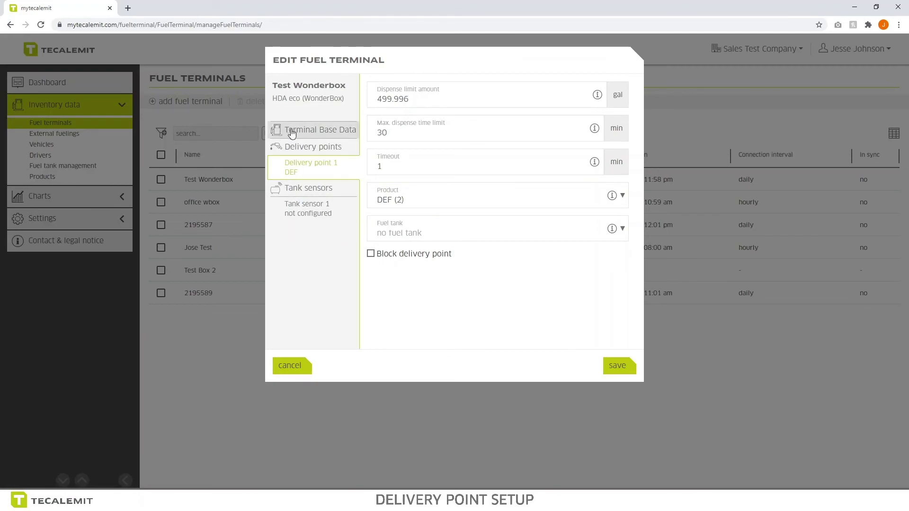
click(625, 375)
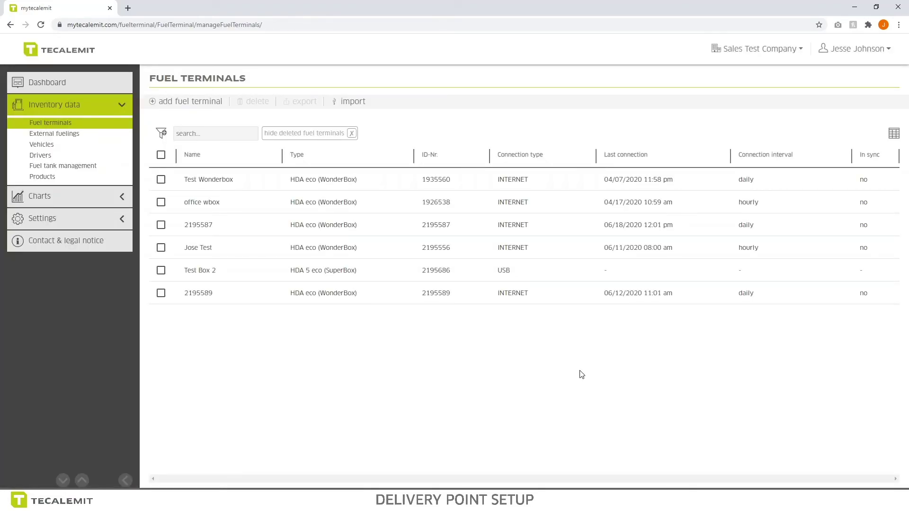
click(52, 179)
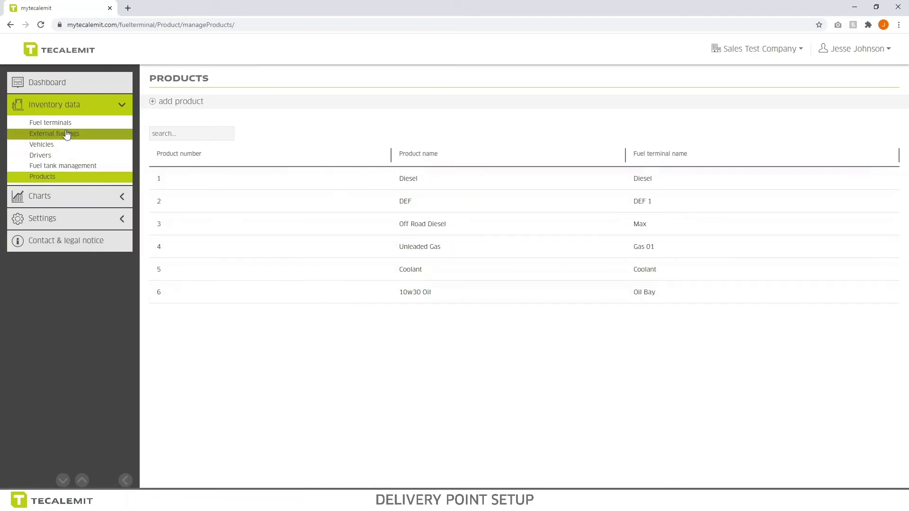
click(52, 123)
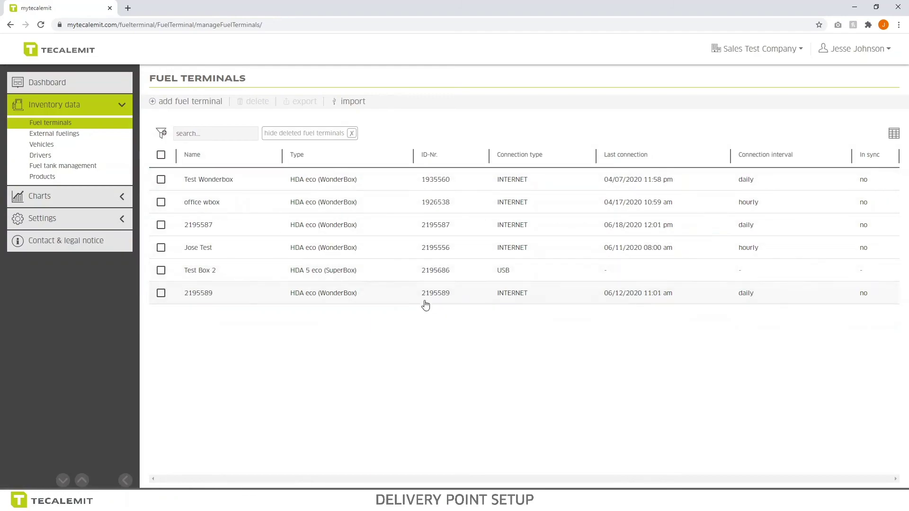
click(394, 299)
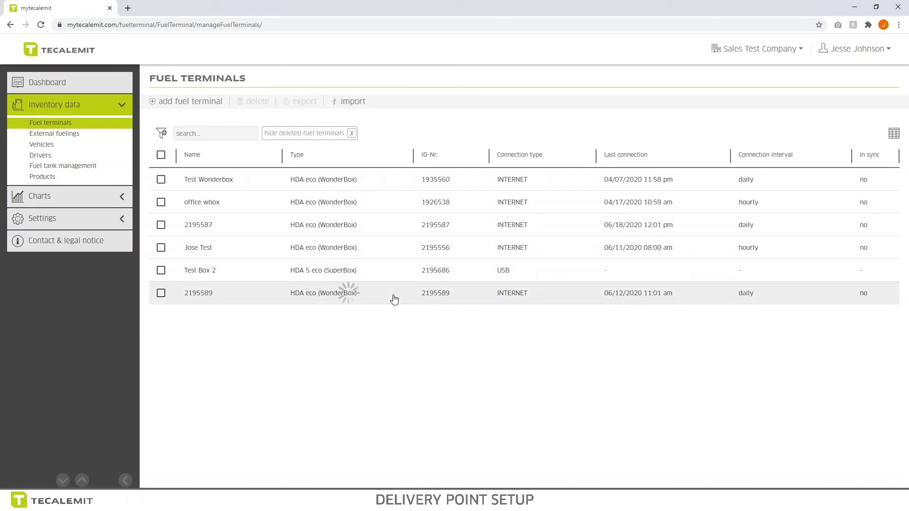
click(305, 170)
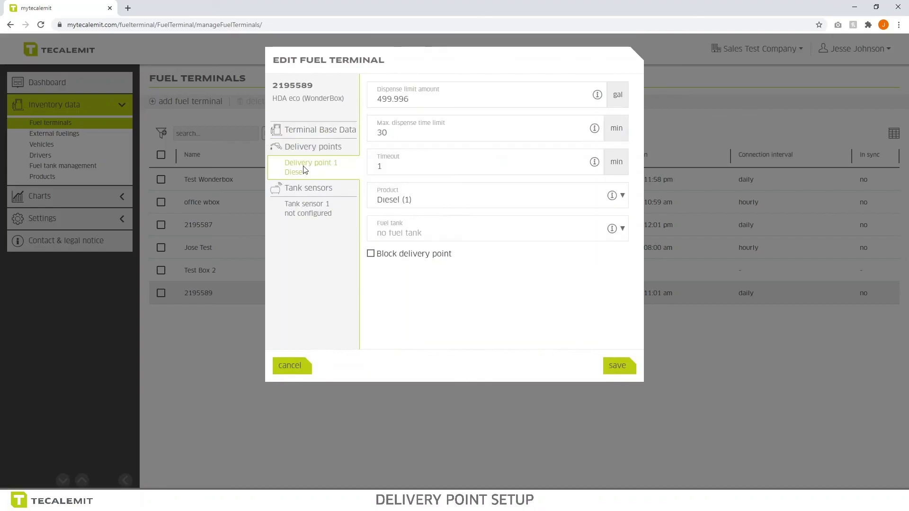
click(625, 366)
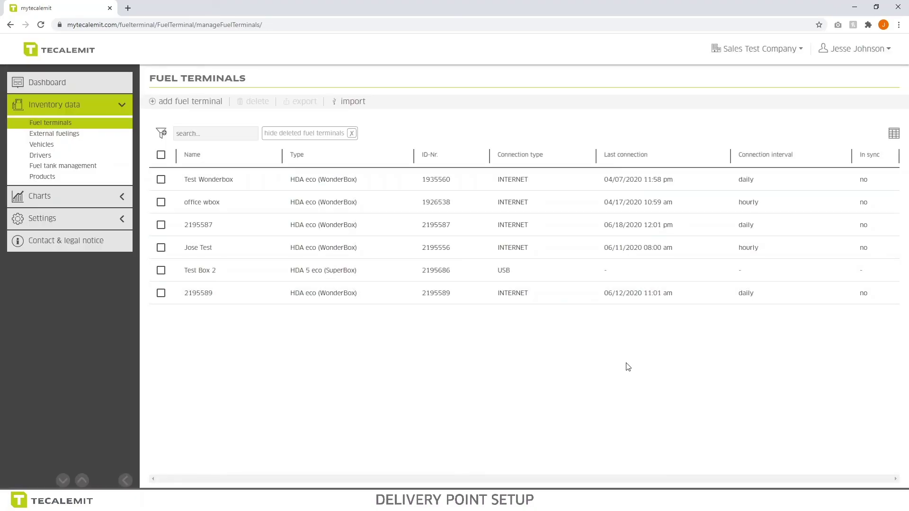